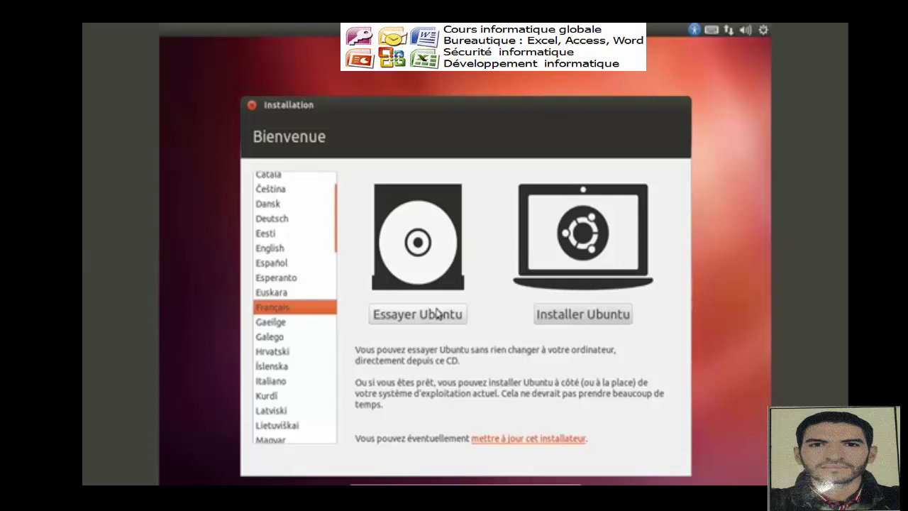
# - Start the Ubuntu installation from the installer's welcome screen
pyautogui.click(567, 318)
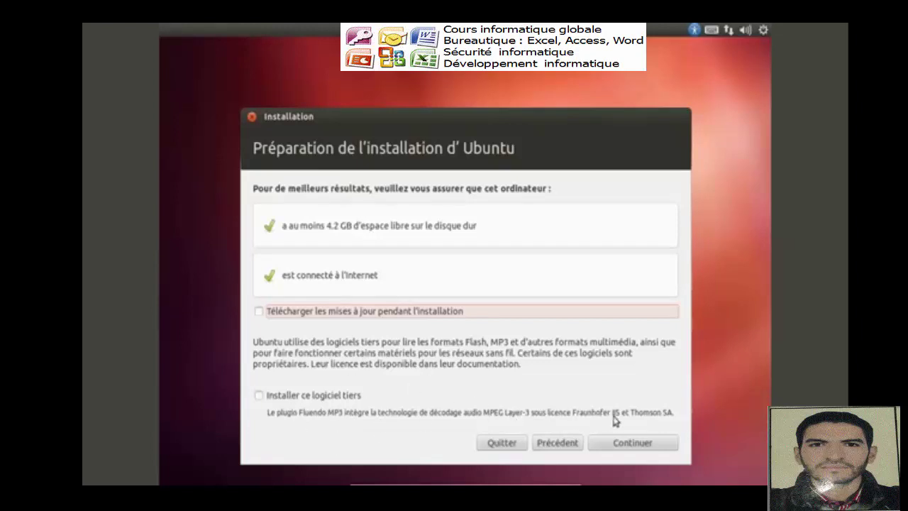
# - Enable third-party software and downloading updates during installation, then continue
pyautogui.click(259, 396)
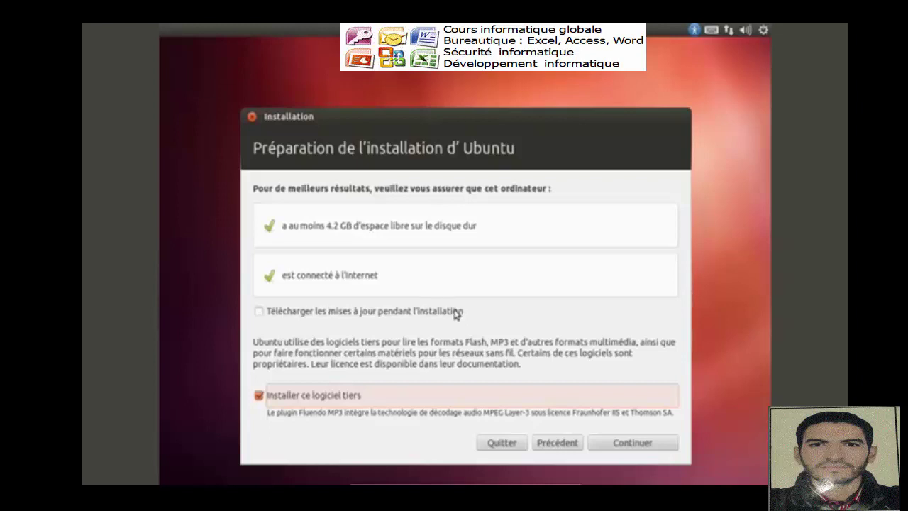
pyautogui.click(259, 312)
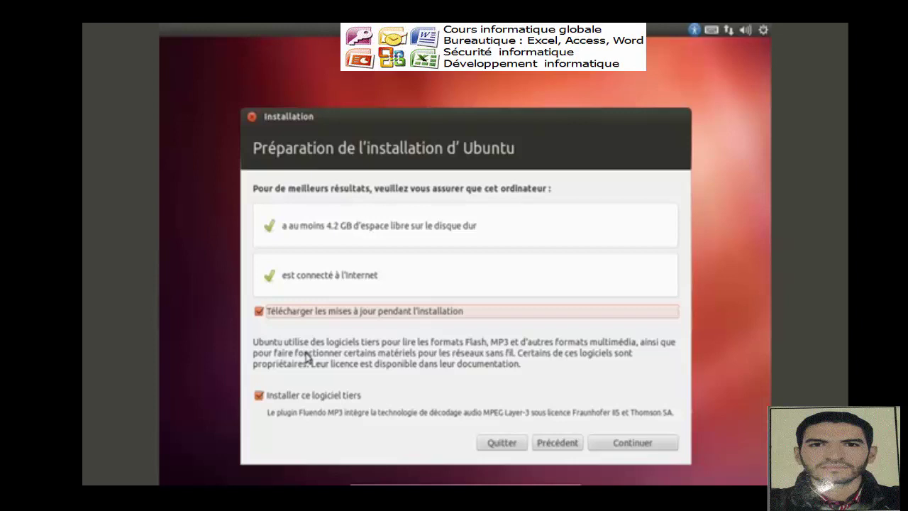
pyautogui.click(612, 446)
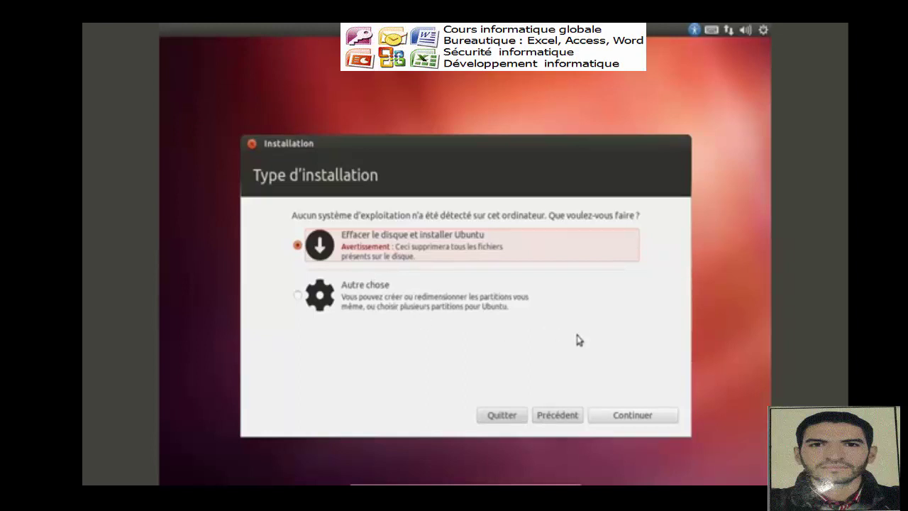
# - Erase and install Ubuntu onto the SCSI1 8.6 GB VBOX HARDDISK
pyautogui.click(610, 415)
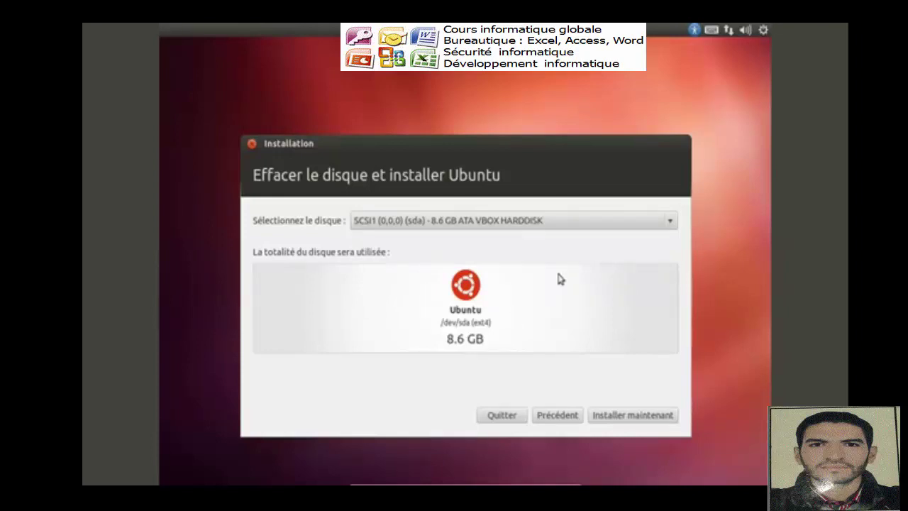
pyautogui.click(674, 225)
pyautogui.click(463, 223)
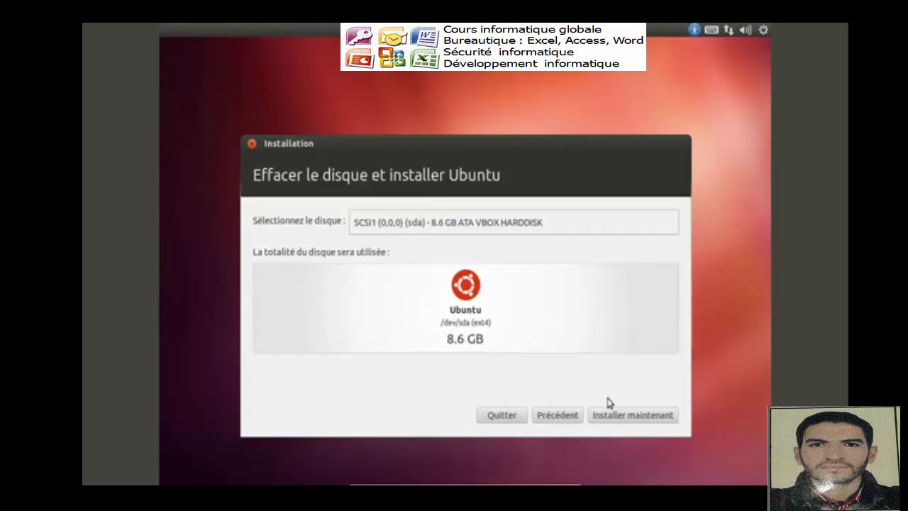
pyautogui.click(624, 416)
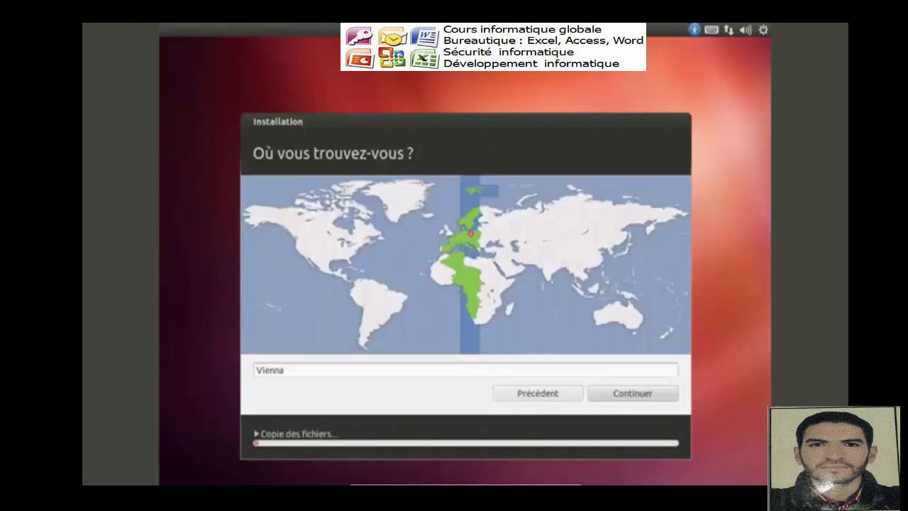
# - Pick France on the world map so the location is Paris, and confirm it
pyautogui.click(444, 248)
pyautogui.click(449, 229)
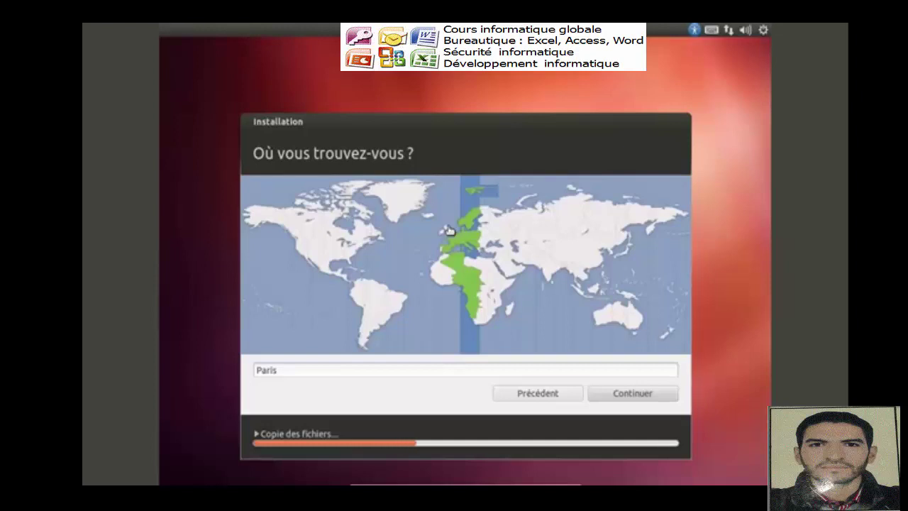
pyautogui.click(603, 391)
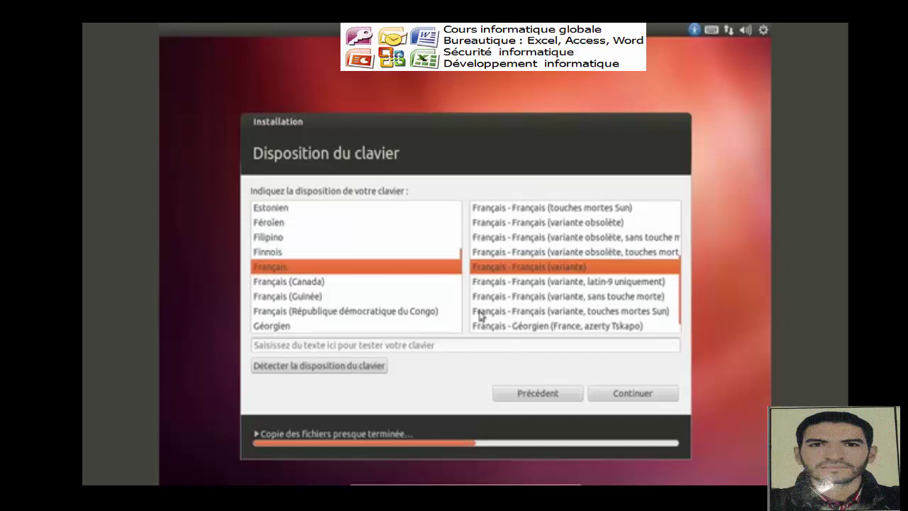
# - Test the Français keyboard layout by typing 'azerty8_', then accept the layout
pyautogui.click(402, 347)
pyautogui.write('azerty')
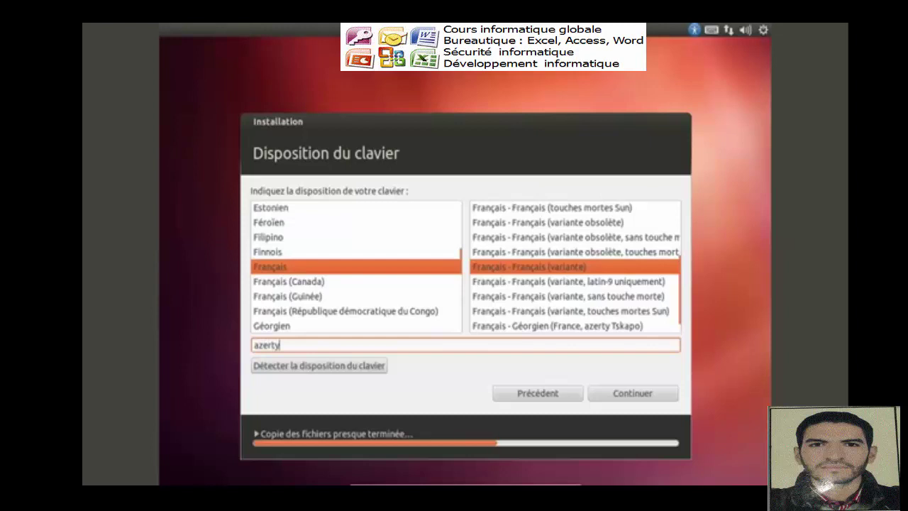
pyautogui.write('8_!')
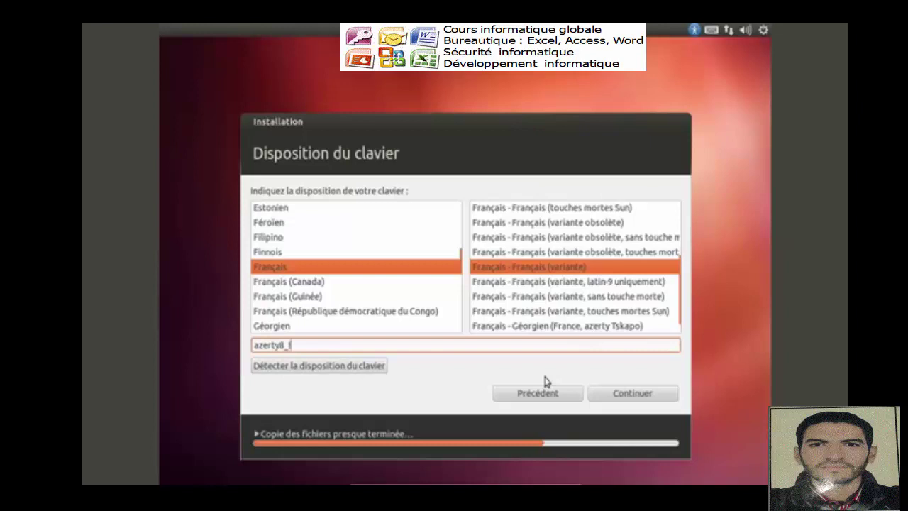
pyautogui.click(607, 394)
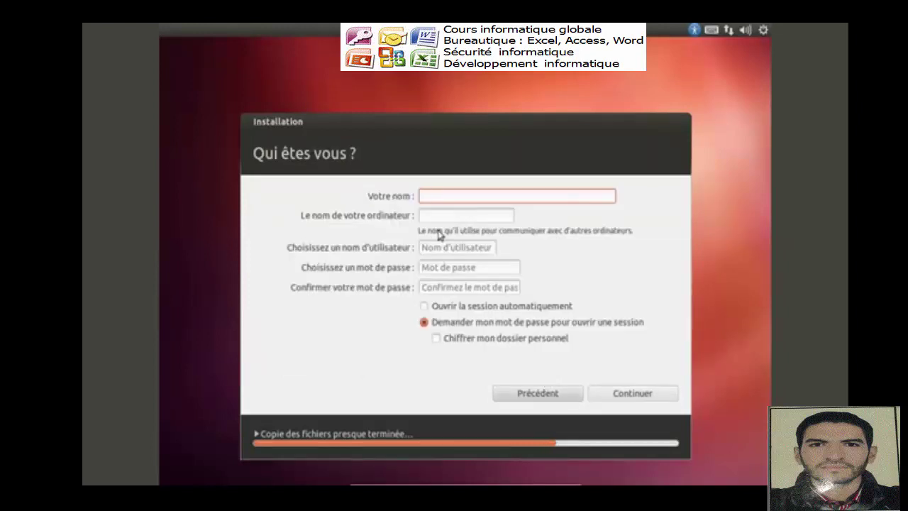
# - Enter 'video2brain' as the name and change the computer name's -VirtualBox suffix to -ubuntu
pyautogui.write('v')
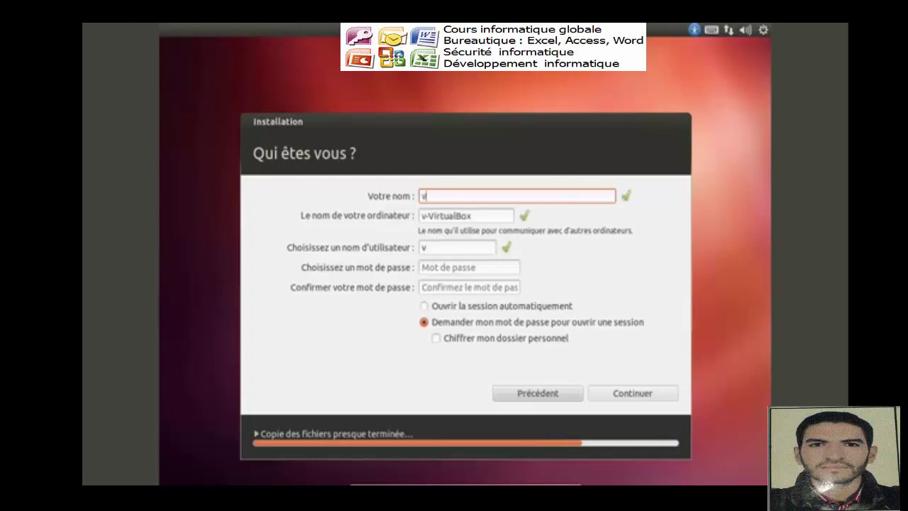
pyautogui.write('ideo2brain')
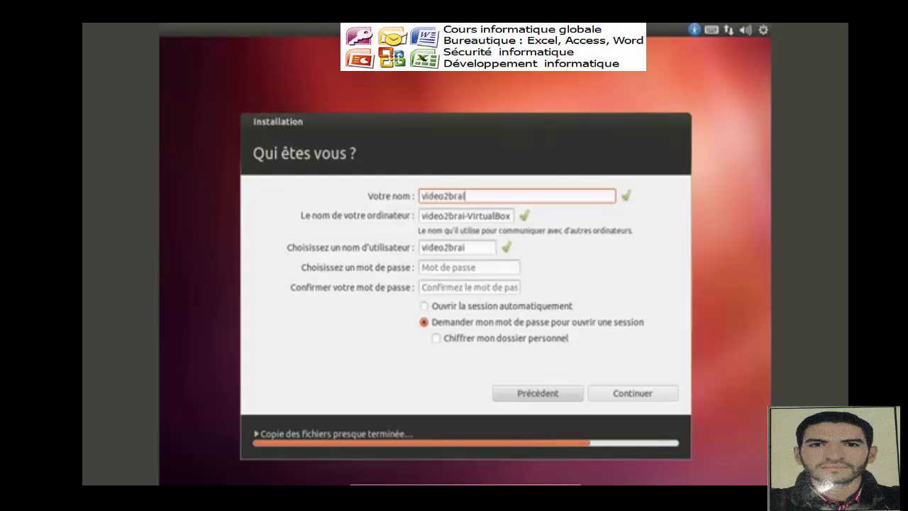
pyautogui.click(471, 217)
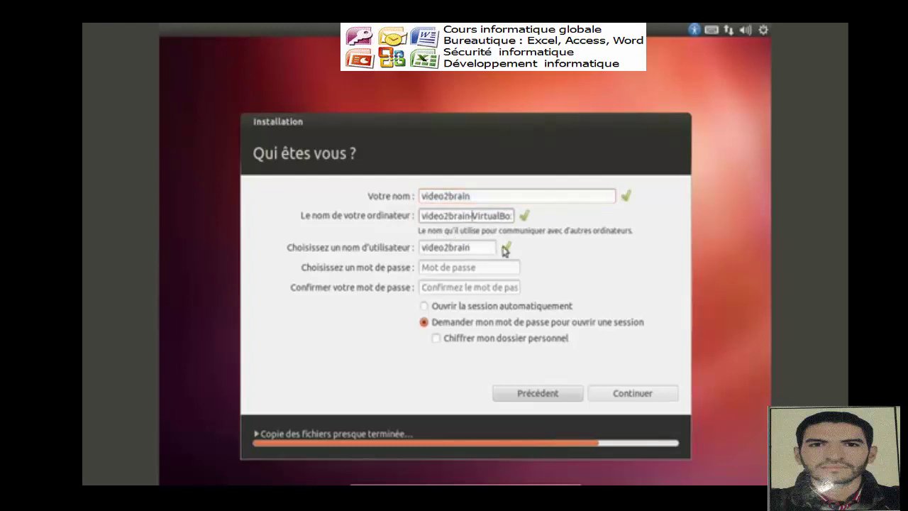
pyautogui.hotkey('shift', 'End')
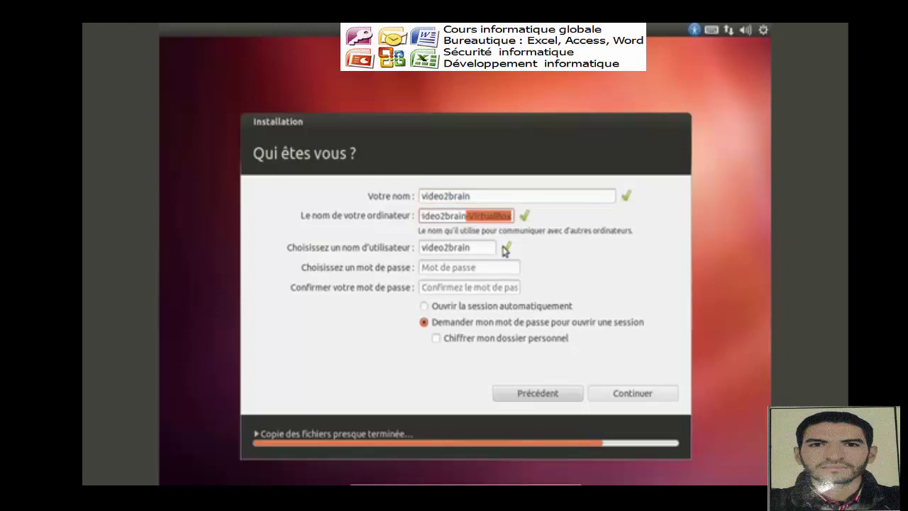
pyautogui.press('BackSpace')
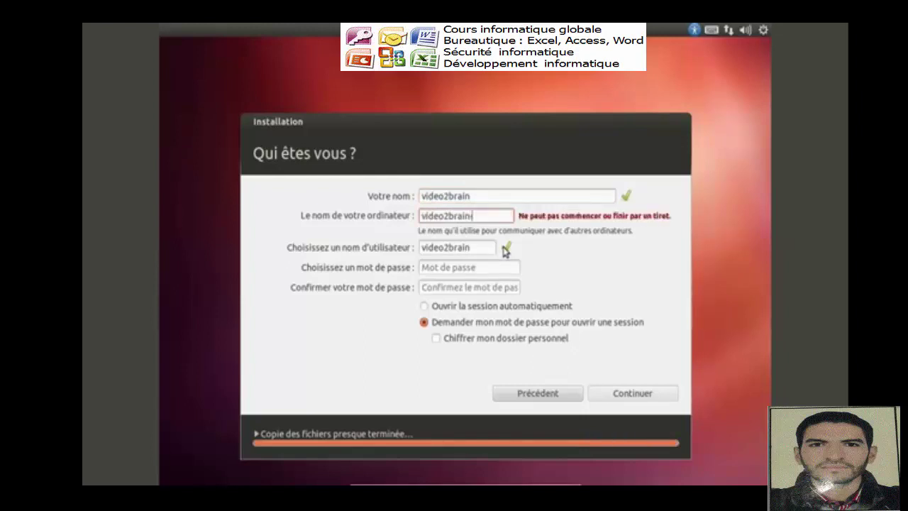
pyautogui.press('BackSpace')
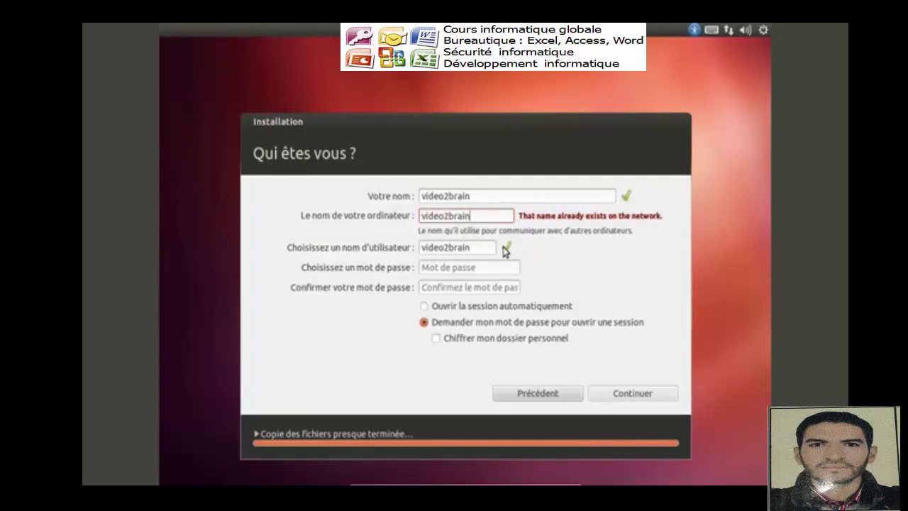
pyautogui.write('-ubunt')
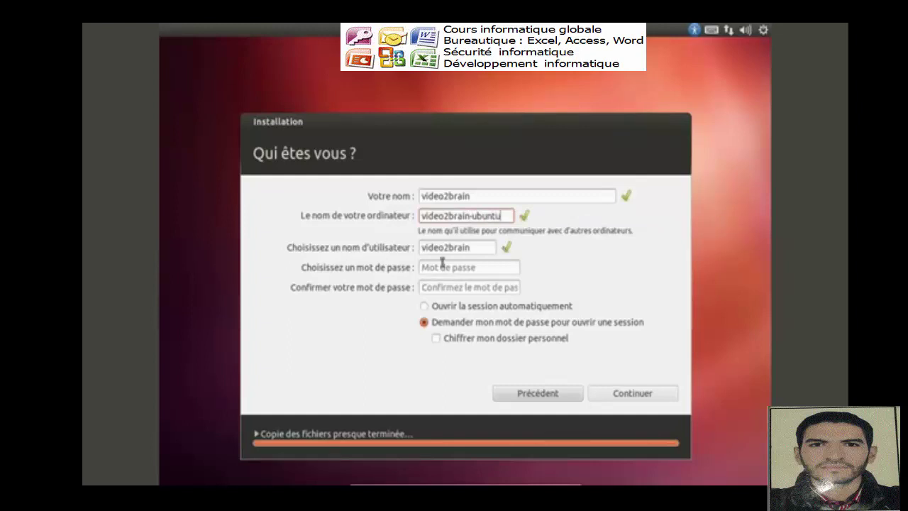
pyautogui.write('u')
pyautogui.press('Tab')
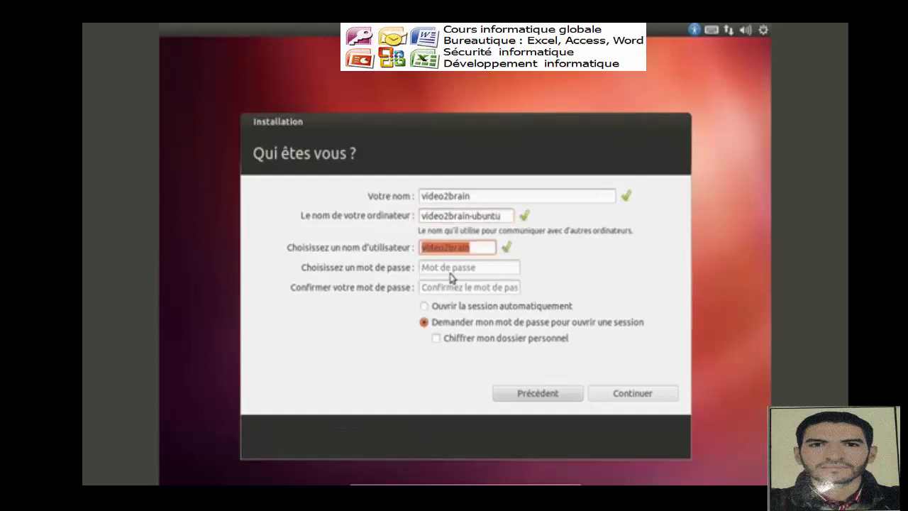
# - Type the account password and retype it in the confirmation field
pyautogui.click(452, 272)
pyautogui.write('1234')
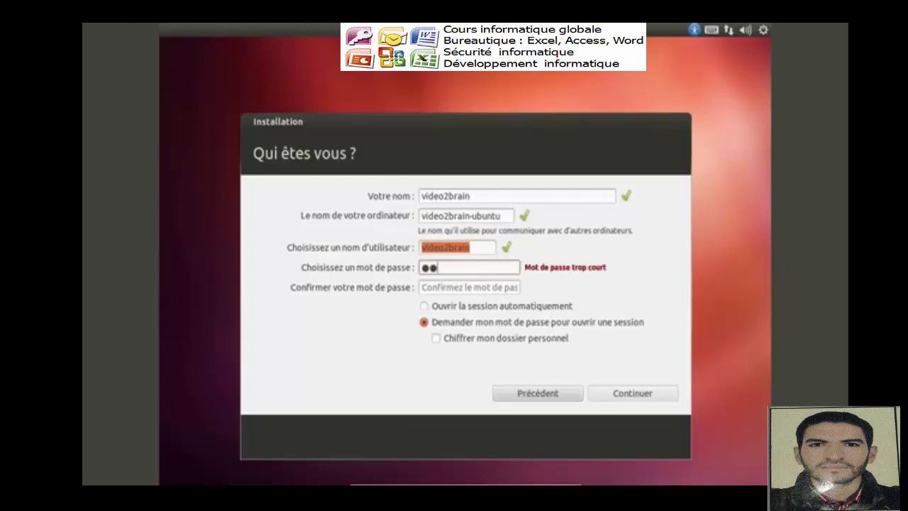
pyautogui.write('567')
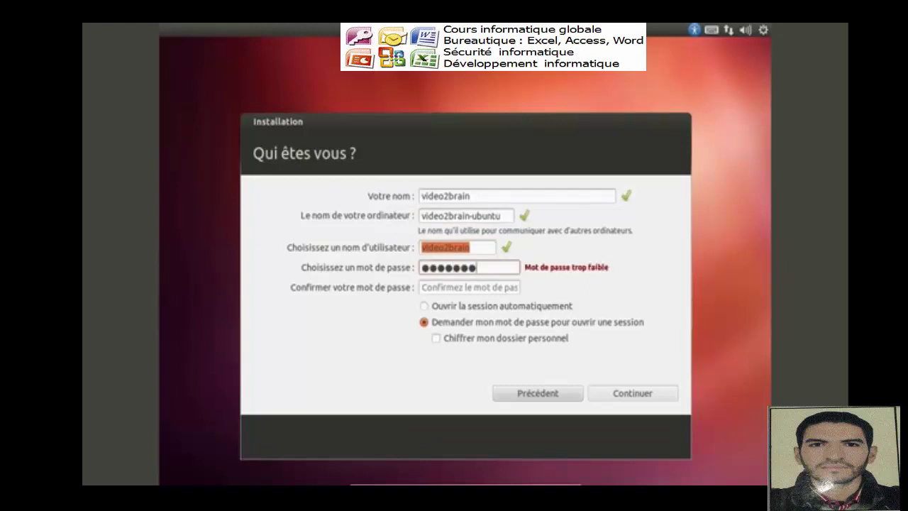
pyautogui.write('8901')
pyautogui.press('Tab')
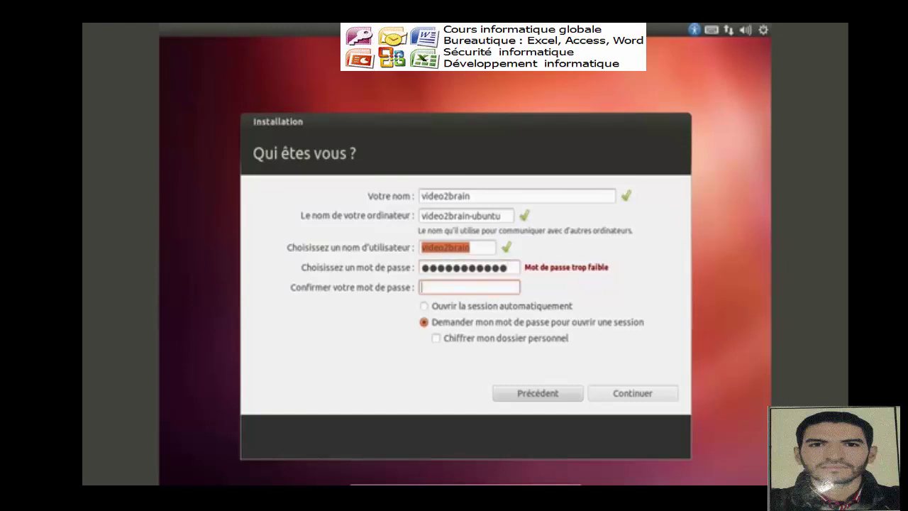
pyautogui.write('12345678901')
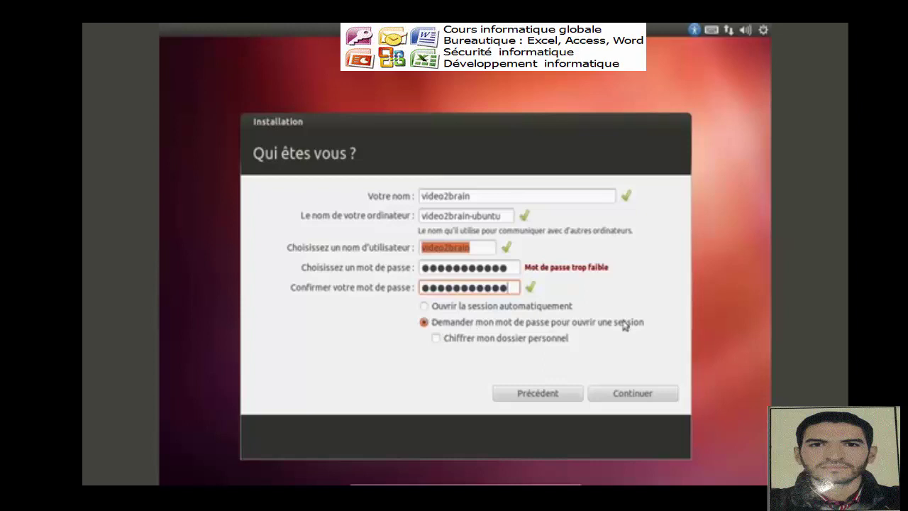
# - Select automatic login (Ouvrir la session automatiquement) and accept the account setup
pyautogui.click(425, 308)
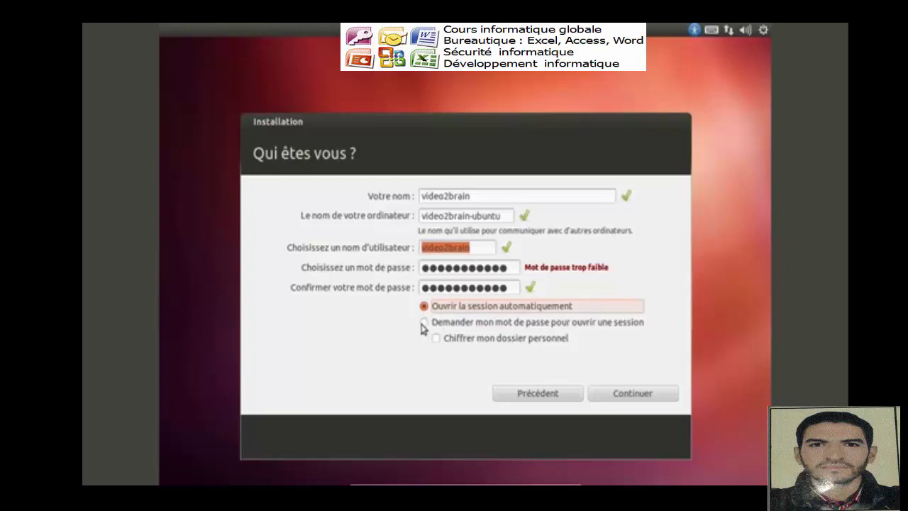
pyautogui.click(428, 322)
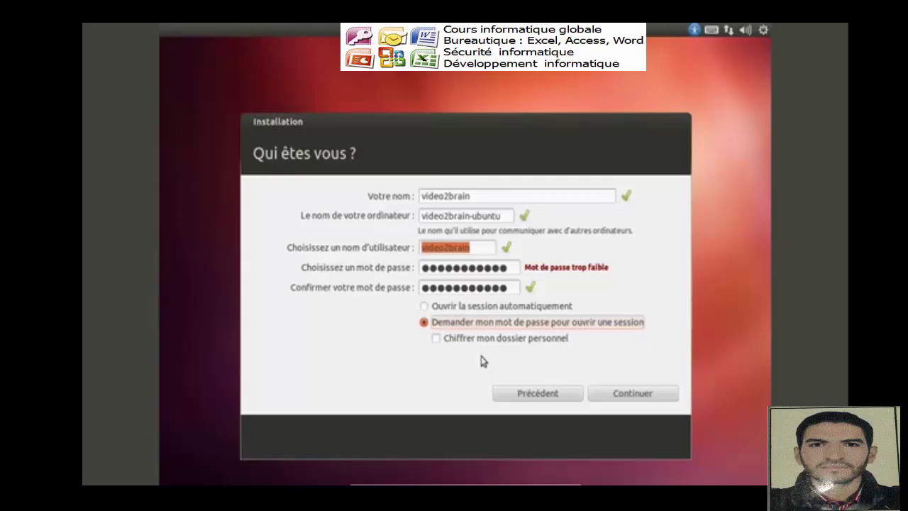
pyautogui.click(424, 305)
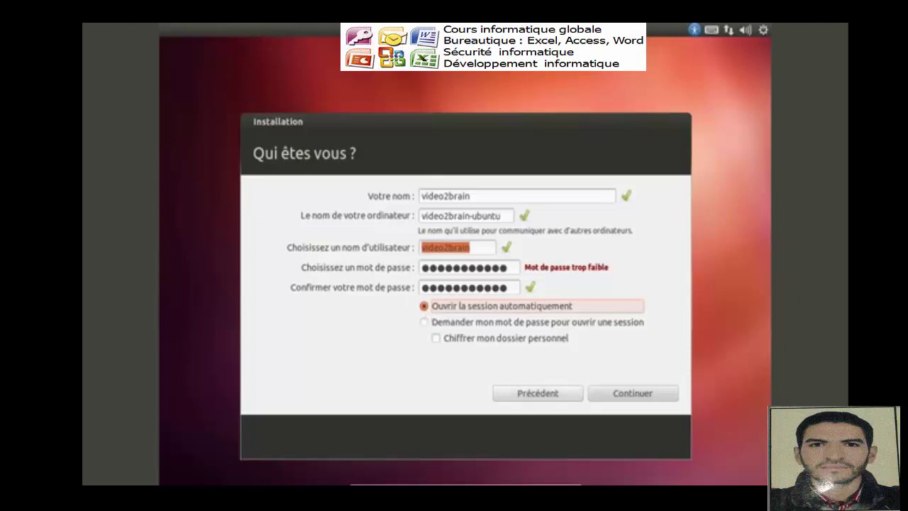
pyautogui.click(610, 392)
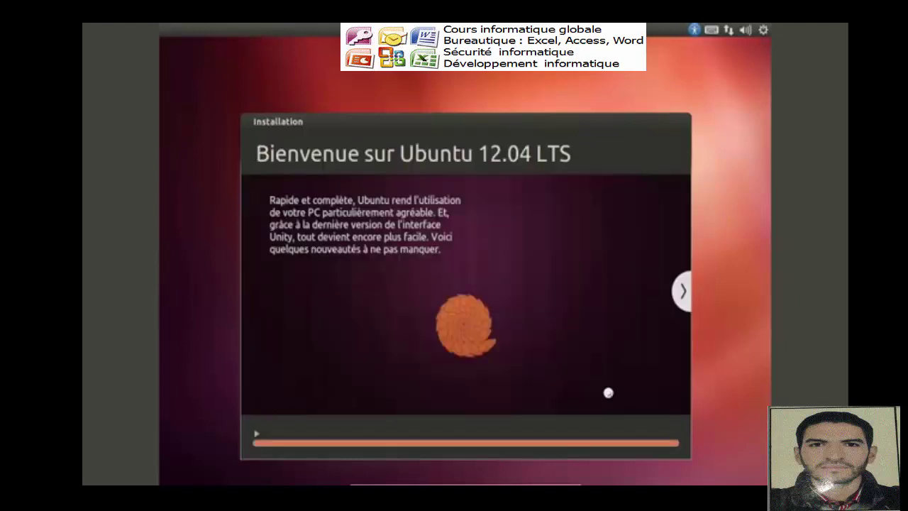